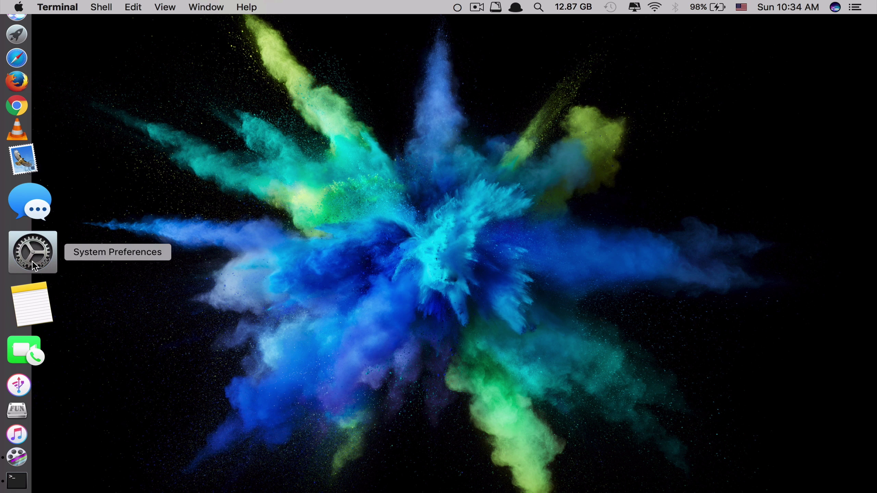
Step: Tick Internet Sharing in System Preferences' Sharing pane, then cancel the confirmation so it stays off
left_click(33, 261)
left_click(598, 236)
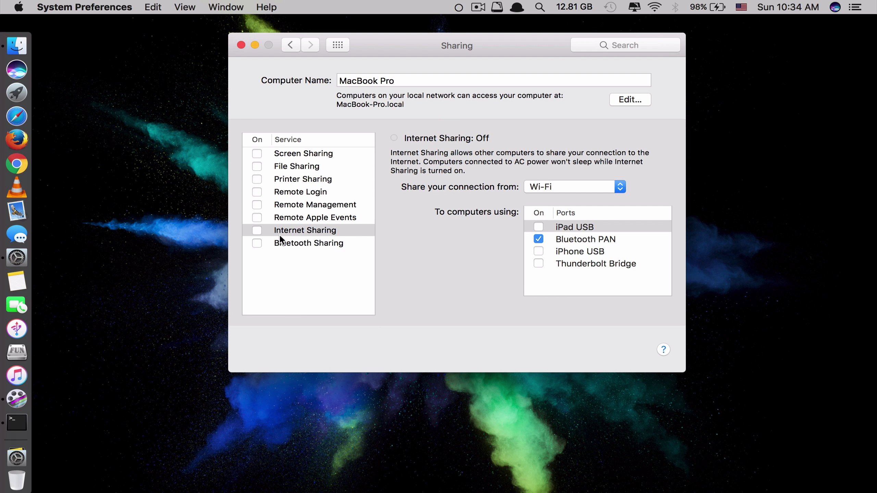
left_click(258, 231)
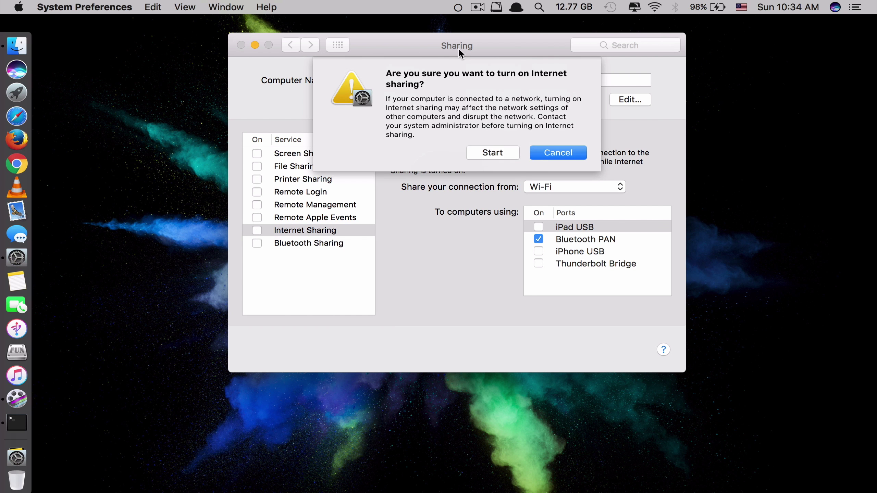
left_click(546, 153)
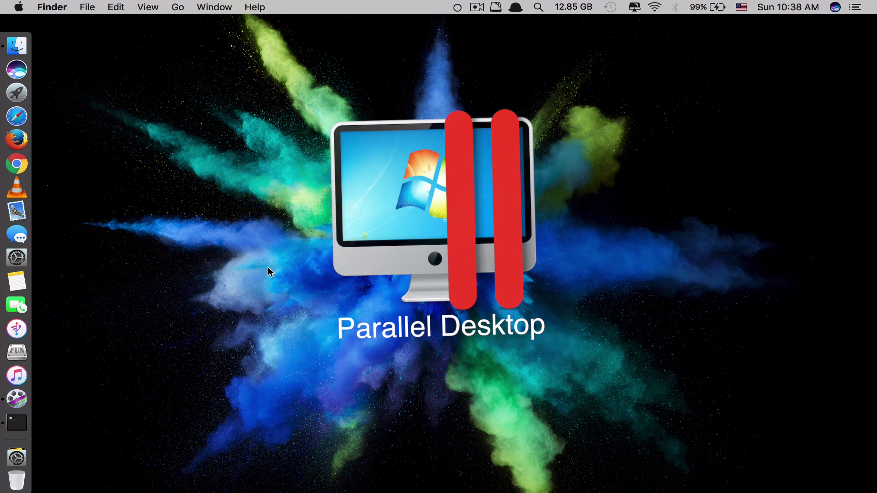
Step: Launch Parallels Desktop from Launchpad
key("F4")
left_click(348, 165)
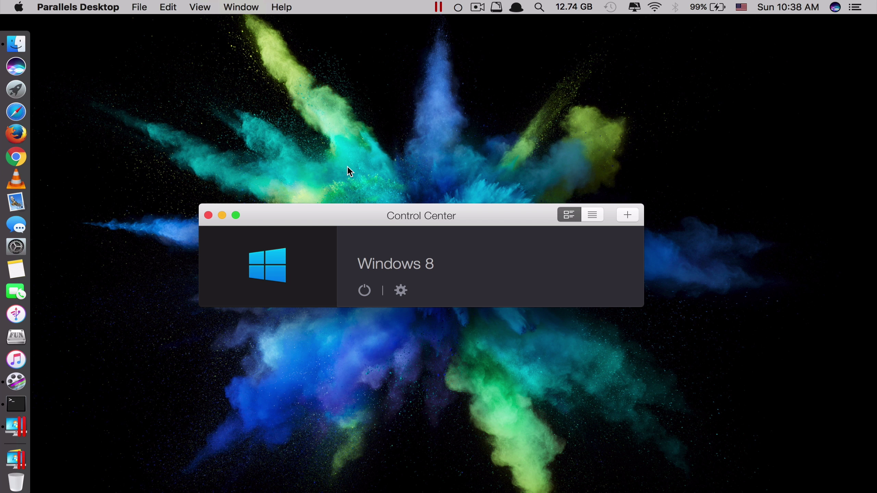
mouse_move(328, 299)
mouse_move(281, 277)
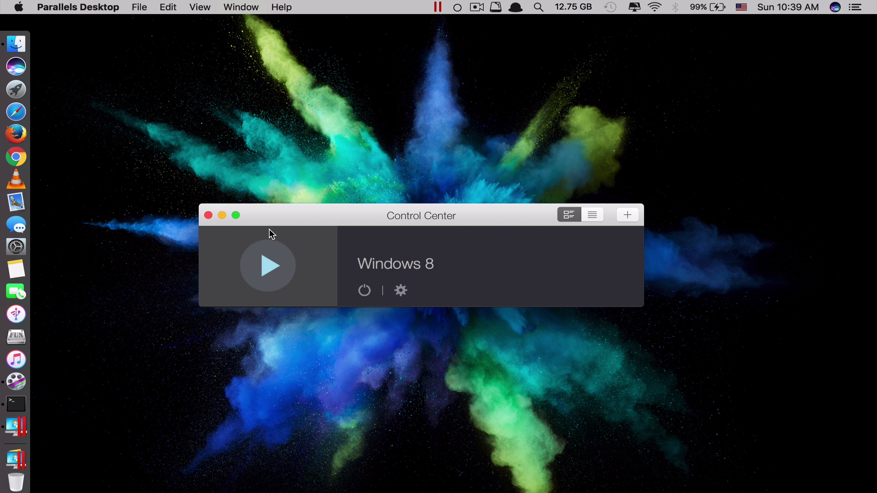
Step: Boot the Windows 8 virtual machine to its desktop, then type 'connectify' into Google
left_click(270, 270)
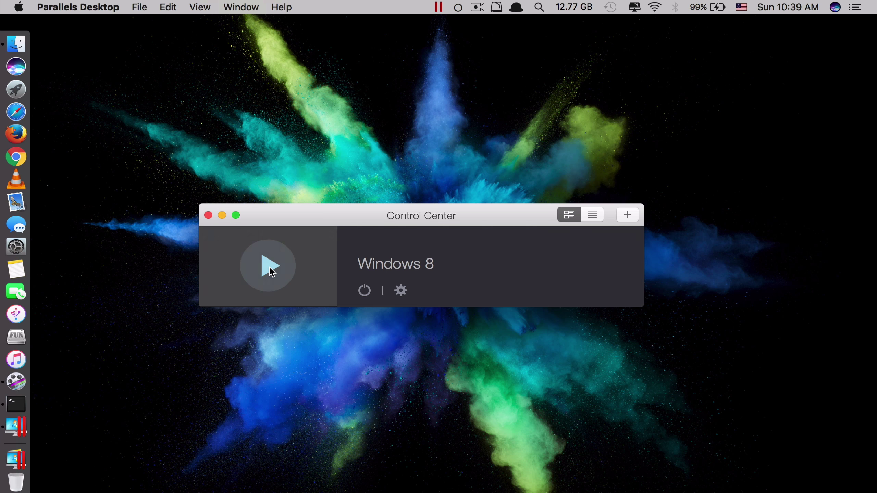
left_click(270, 268)
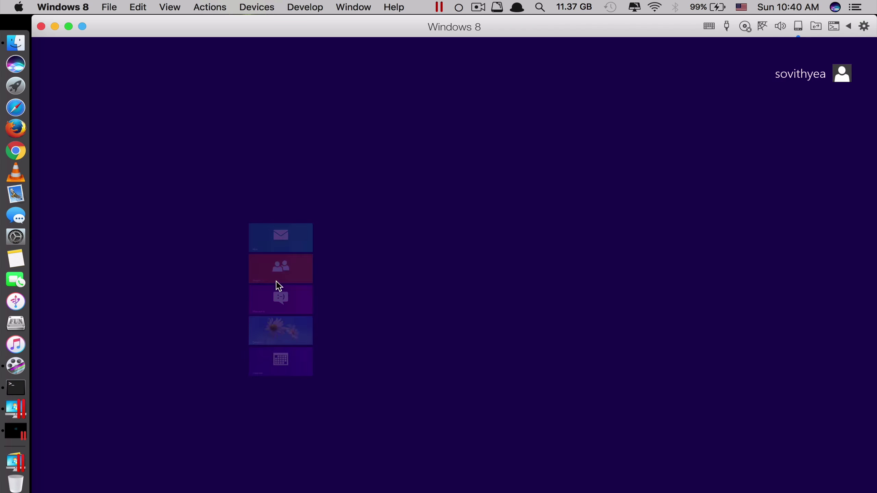
left_click(206, 355)
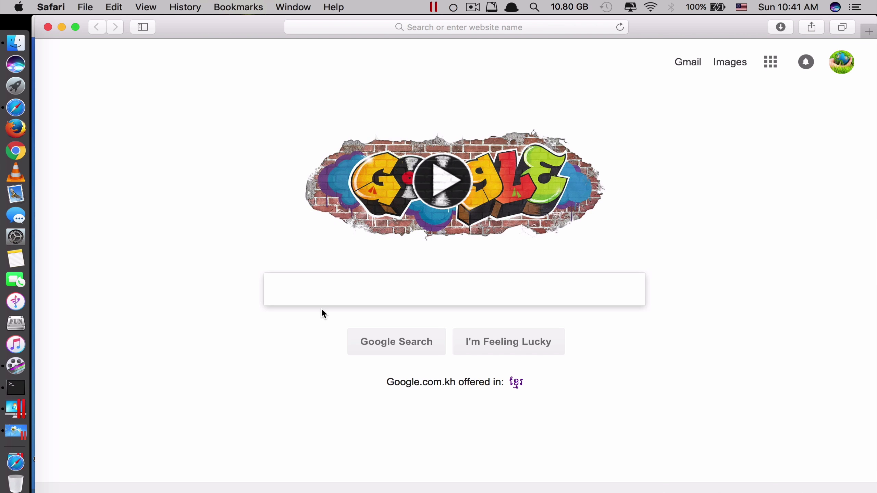
type("conne")
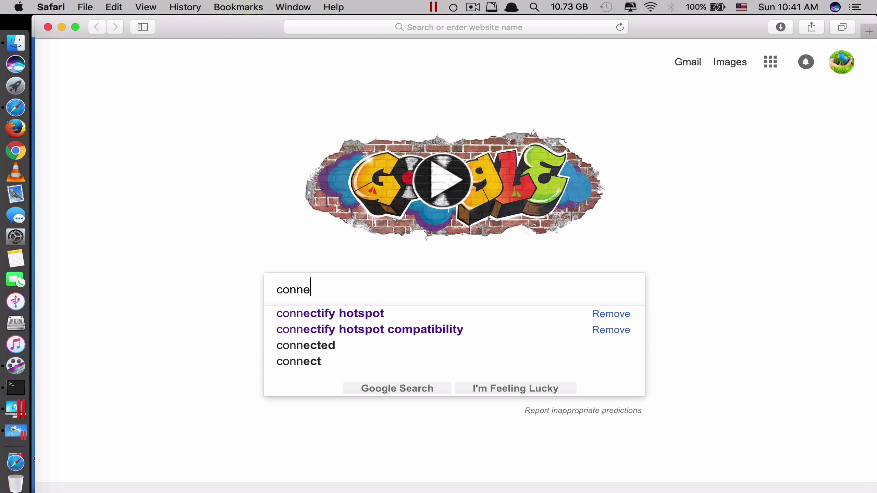
type("ctify")
Step: Search Google for connectify and open the Connectify Hotspot site, then minimize Safari and shift Windows 8 right
key("Return")
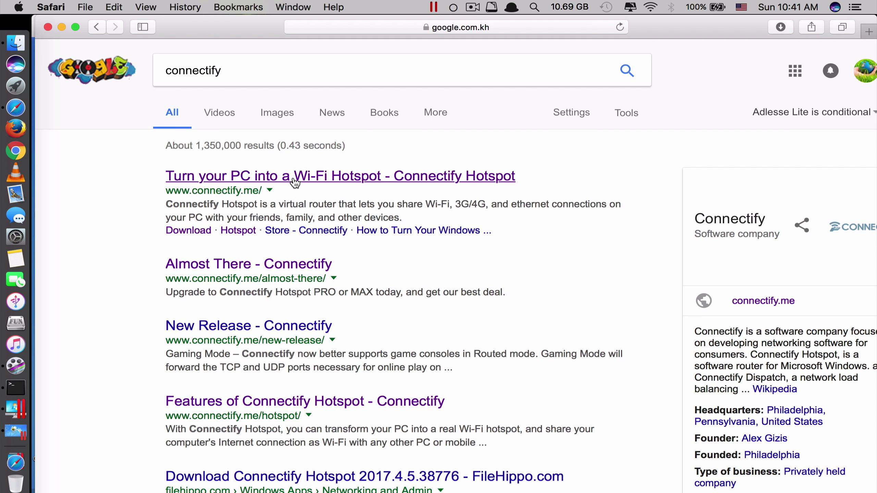
left_click(295, 176)
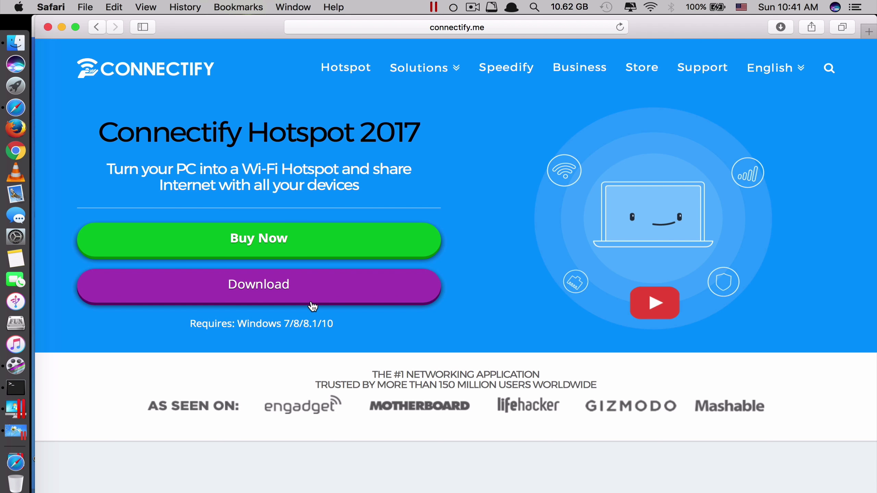
left_click(61, 27)
left_click_drag(136, 25, 224, 25)
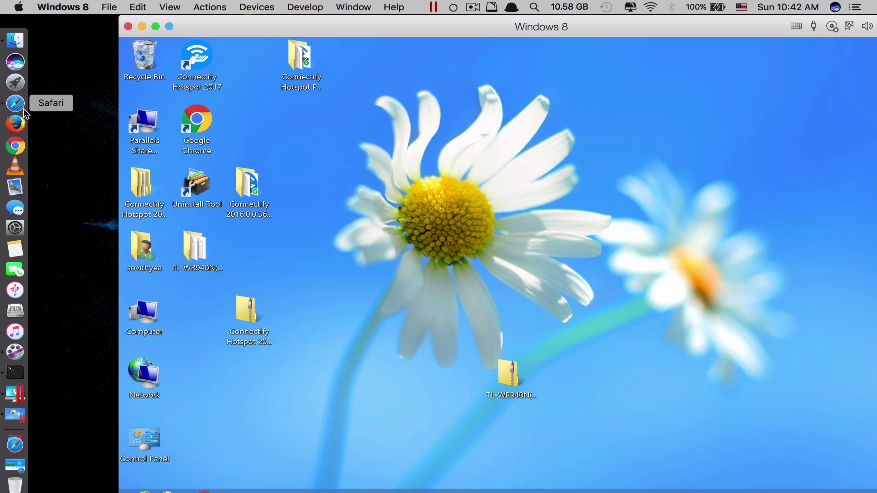
Step: Copy 'Answer Key level 5 grammar.docx' from Downloads onto the Windows 8 desktop and close Finder
left_click(27, 41)
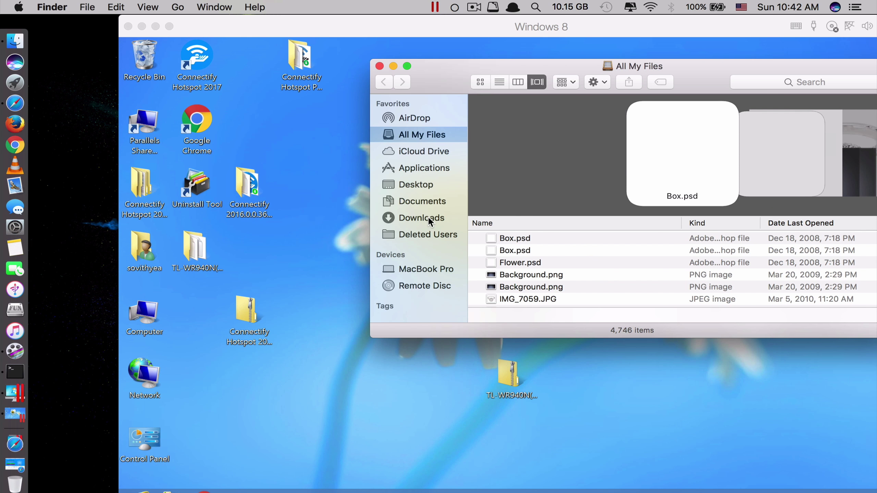
left_click(428, 217)
scroll(510, 158, "up", 5)
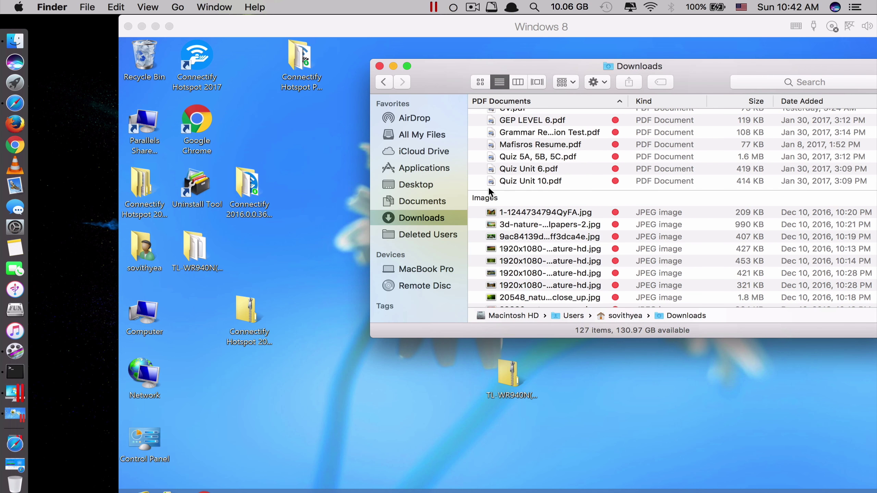
scroll(504, 181, "up", 10)
left_click(501, 264)
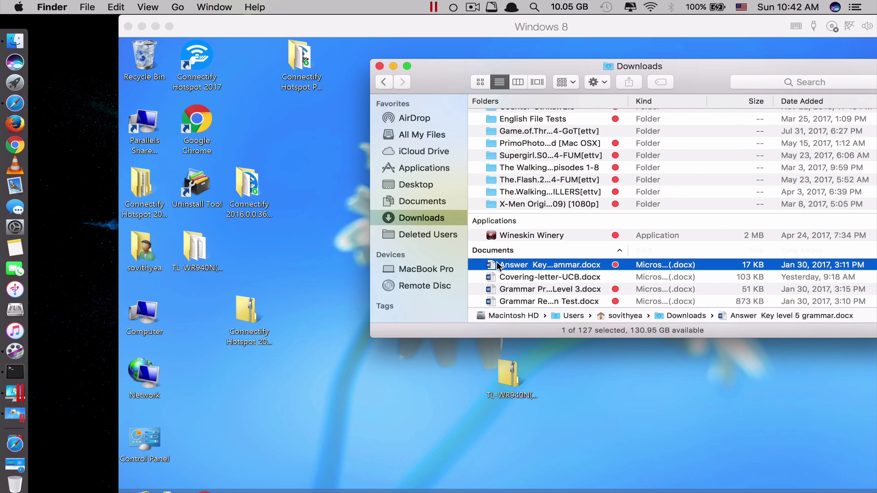
left_click_drag(501, 266, 281, 381)
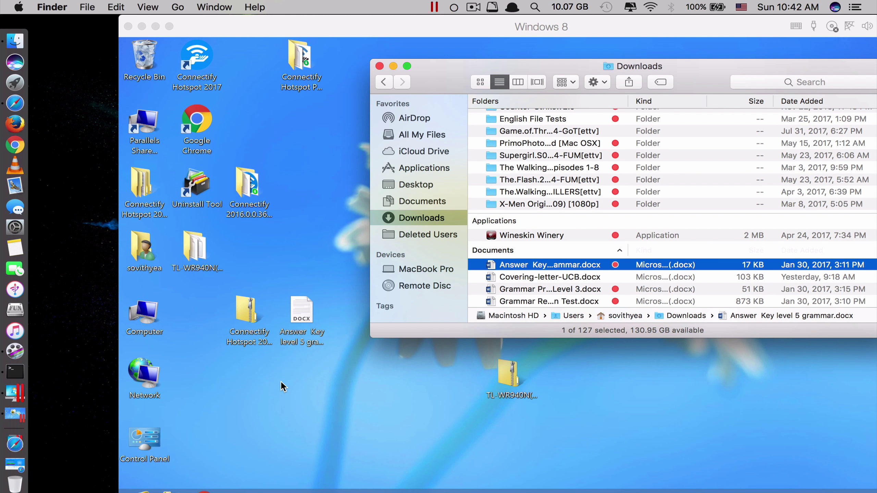
left_click(380, 66)
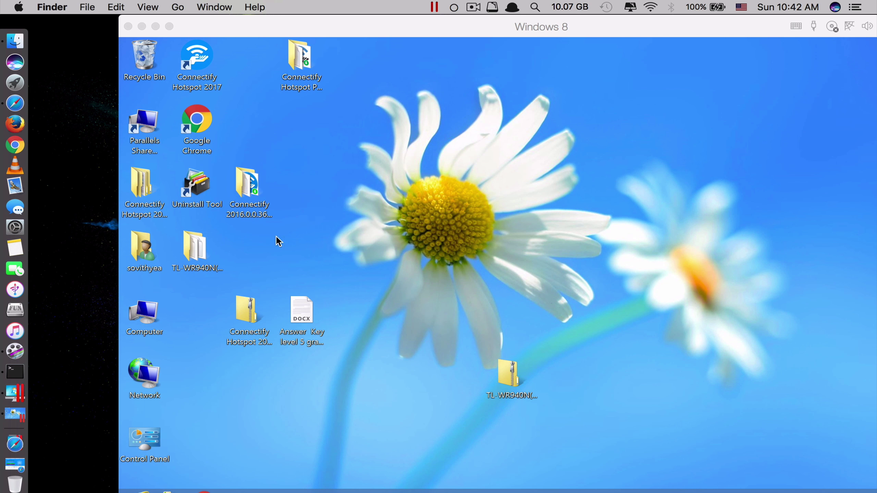
left_click(268, 124)
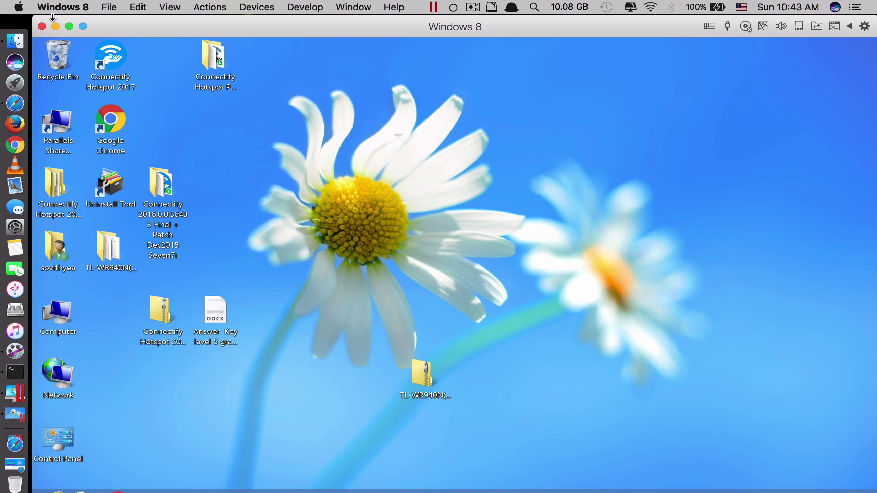
Step: Reopen the Windows 8 window and launch Connectify Hotspot 2017 from its desktop shortcut
left_click(56, 26)
left_click(235, 298)
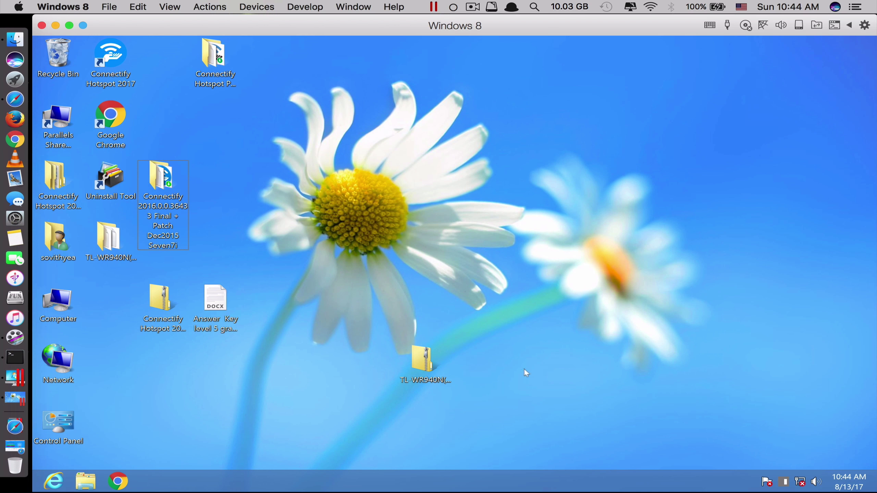
mouse_move(802, 485)
left_click(99, 66)
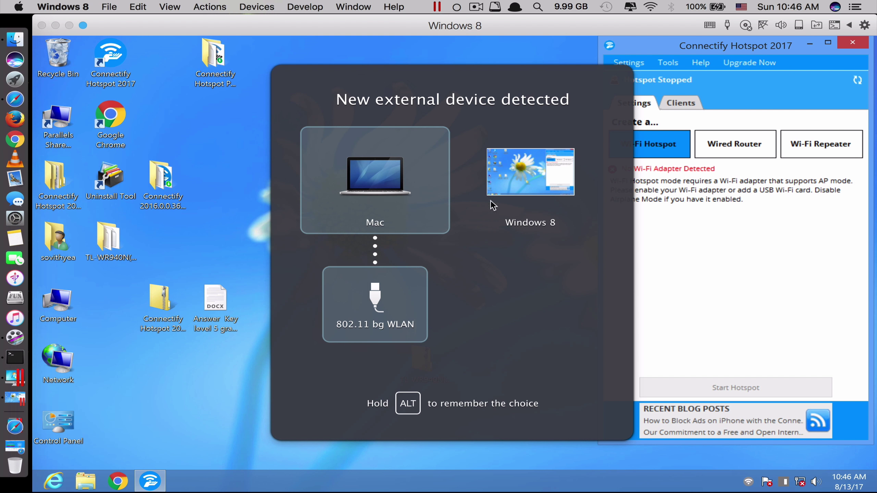
Step: Connect the 802.11 bg WLAN adapter to Windows 8 rather than the Mac
left_click(535, 190)
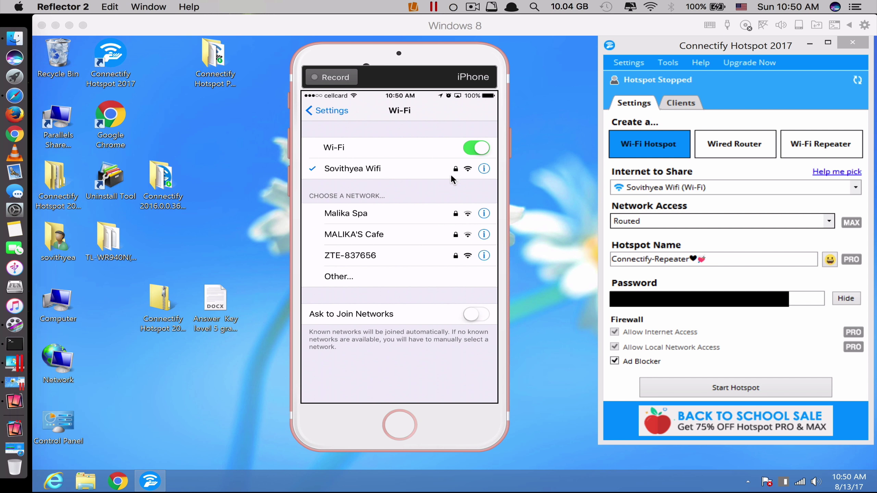
Step: Change the hotspot name from Connectify-Repeater to 'Connectify-Testing'
left_click(691, 187)
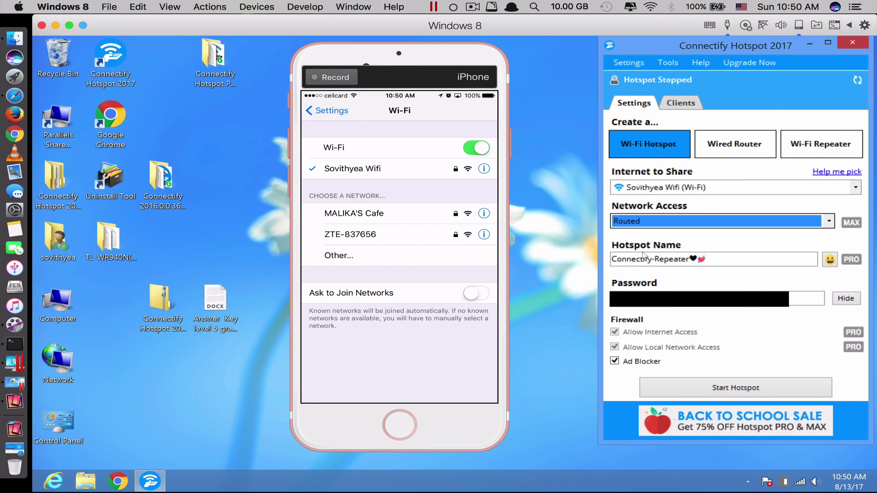
left_click(712, 260)
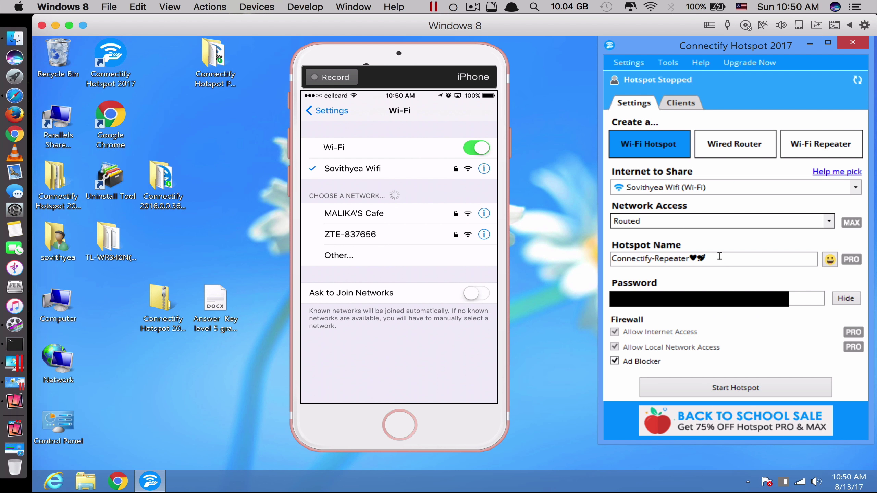
key("BackSpace")
key("BackSpace")
key("BackSpace")
key("BackSpace")
key("BackSpace")
key("BackSpace")
key("BackSpace")
key("BackSpace")
key("BackSpace")
key("BackSpace")
type("Testing")
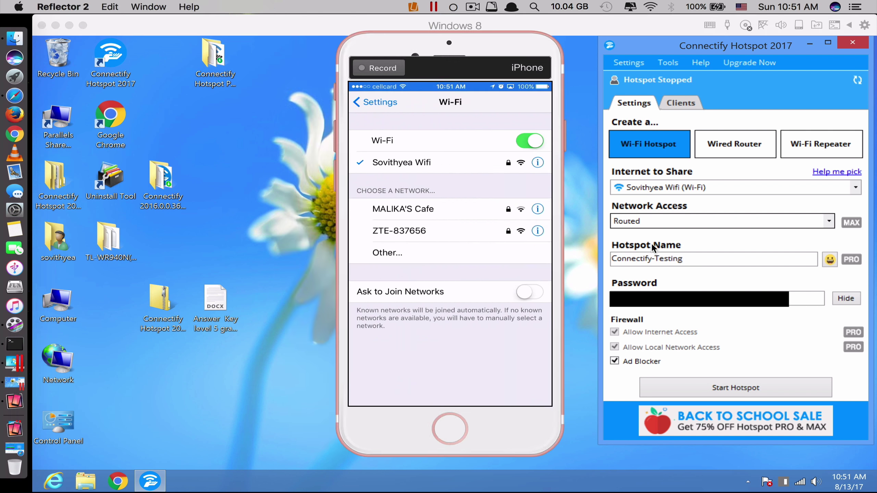
left_click(689, 309)
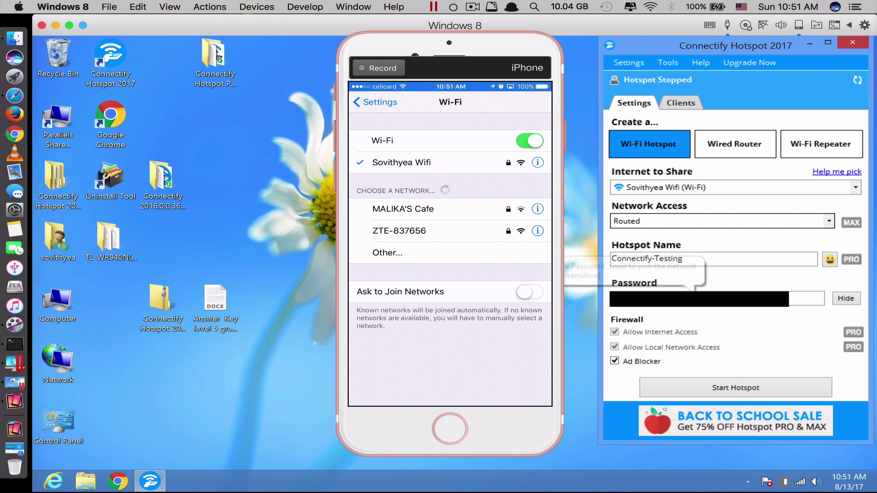
Step: Start the Connectify-Testing hotspot in Connectify Hotspot 2017
left_click(721, 394)
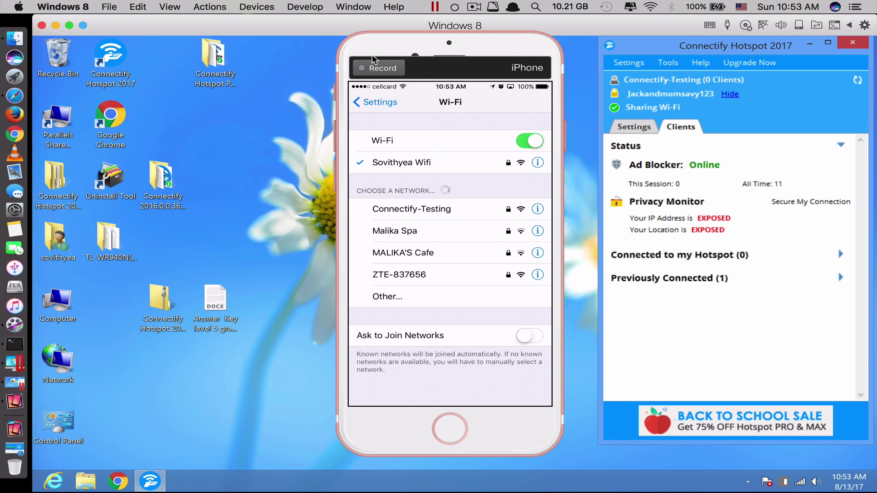
Step: Select the Connectify-Testing network in the mirrored iPhone's Wi-Fi list
left_click(404, 211)
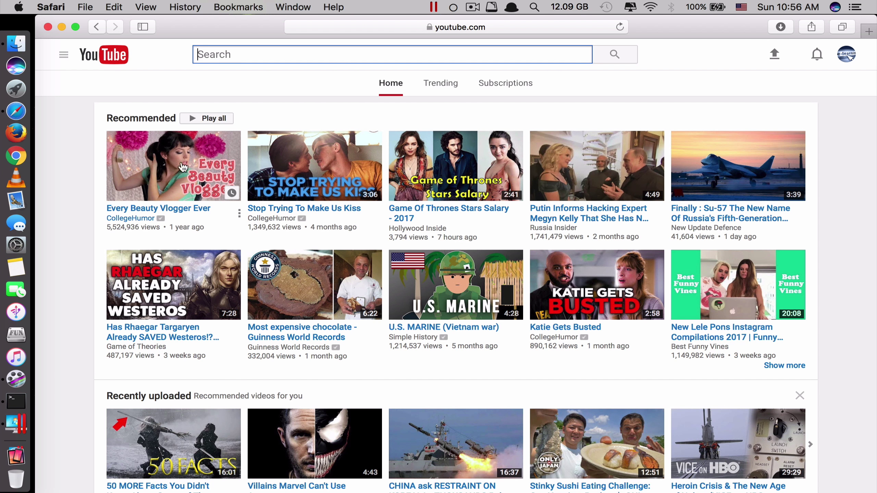
Step: Open 'Every Beauty Vlogger Ever' from YouTube's home page, lower the volume, and pause it
scroll(187, 166, "down", 2)
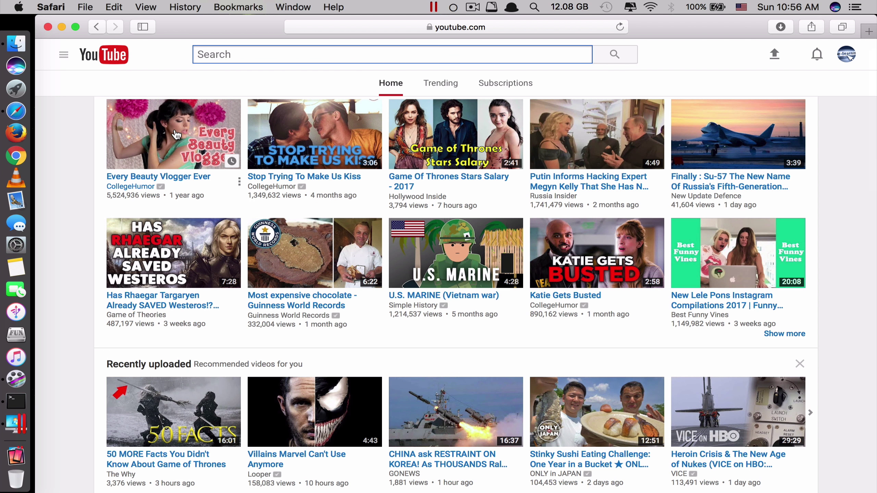
left_click(180, 150)
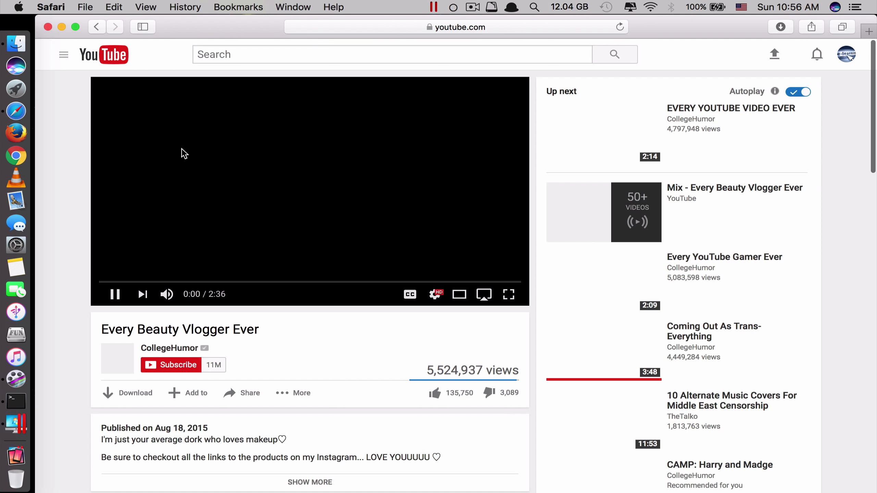
key("XF86AudioLowerVolume")
key("XF86AudioLowerVolume")
key("XF86AudioLowerVolume")
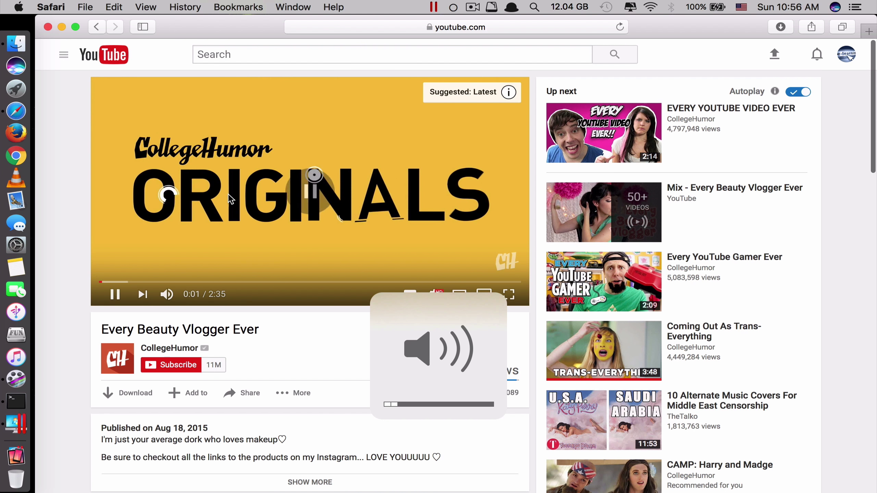
left_click(227, 203)
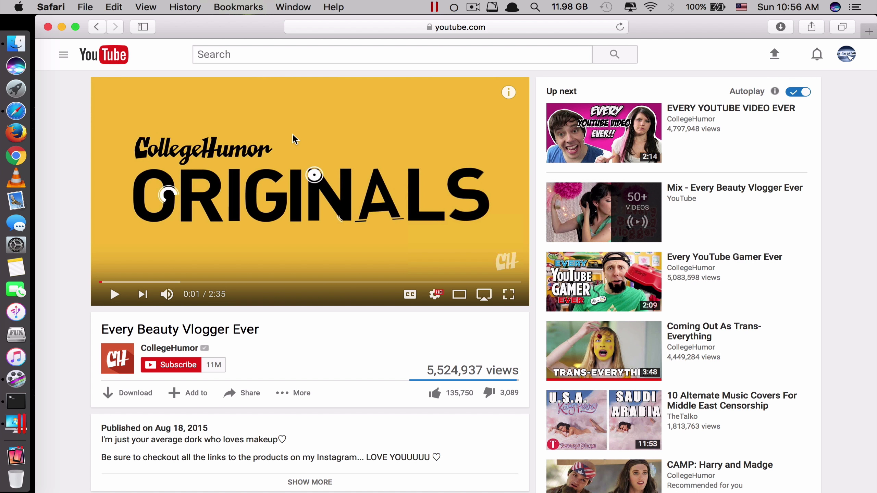
Step: Pop the 'Every Beauty Vlogger Ever' video out into Safari's Picture in Picture window
right_click(370, 186)
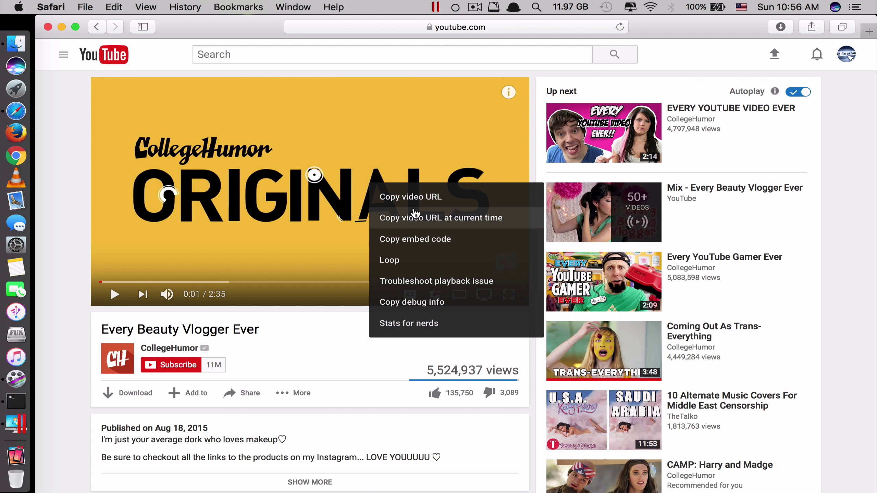
right_click(366, 155)
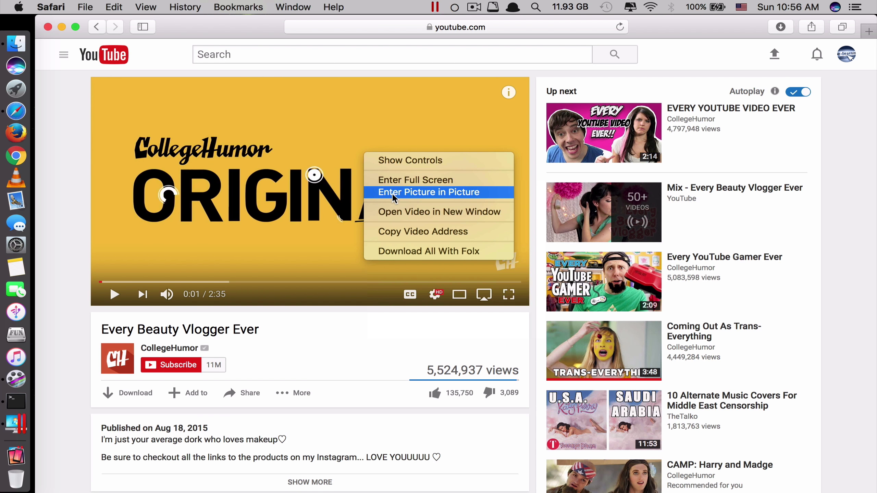
left_click(400, 198)
Step: Move the floating video around the screen, finally leaving it at the middle right
left_click_drag(562, 84, 329, 72)
left_click_drag(206, 66, 640, 174)
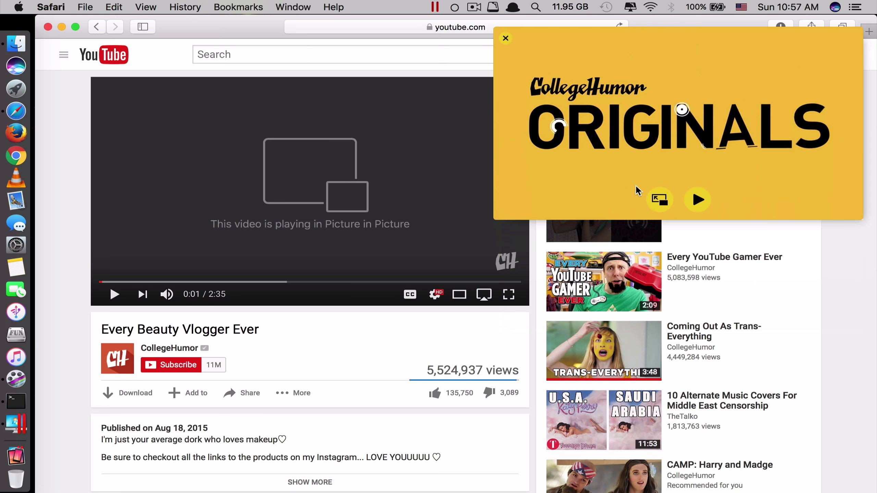
left_click_drag(595, 66, 522, 68)
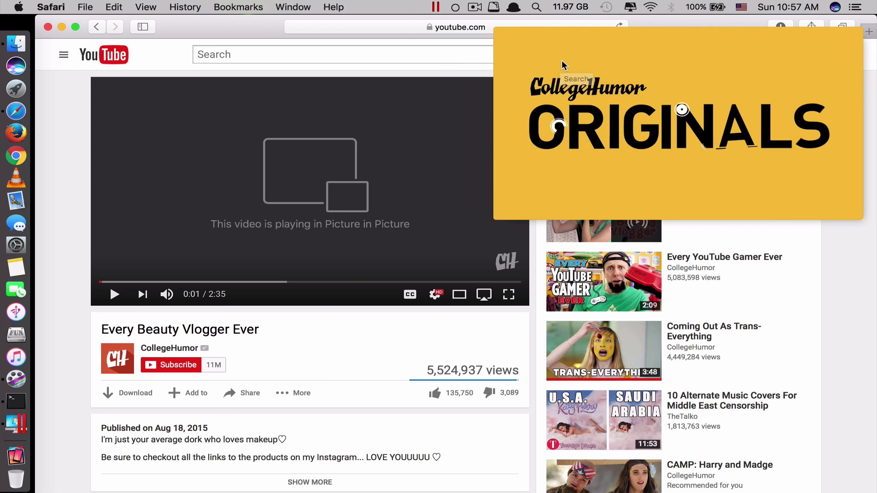
left_click_drag(560, 65, 293, 193)
Step: Minimize Safari, shrink the floating video, resume playback, and park it at the bottom-right corner
left_click(180, 140)
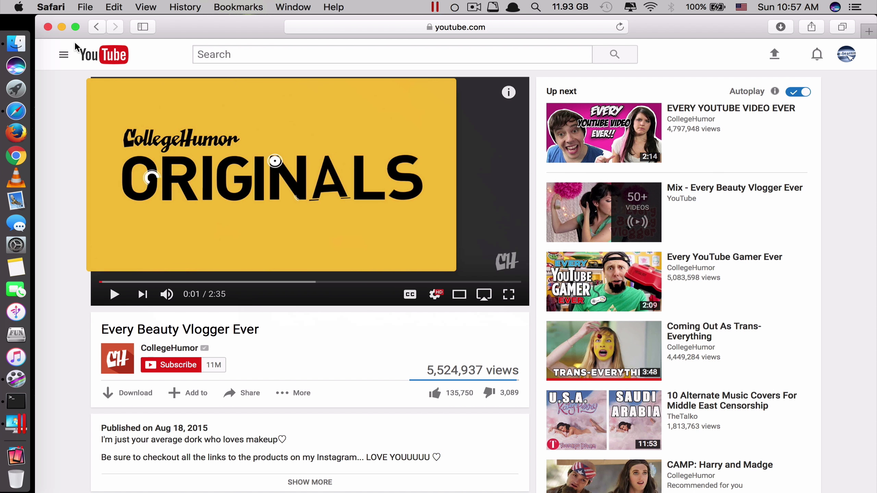
left_click(62, 28)
left_click_drag(455, 72, 552, 111)
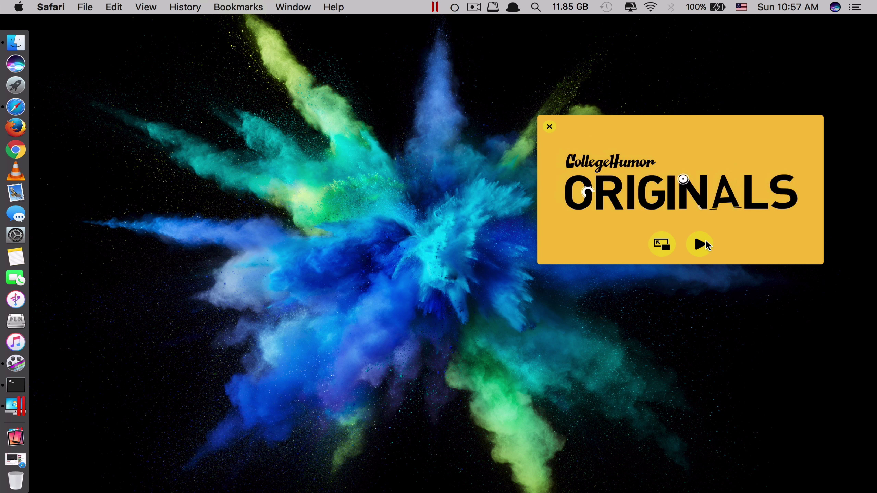
left_click(705, 242)
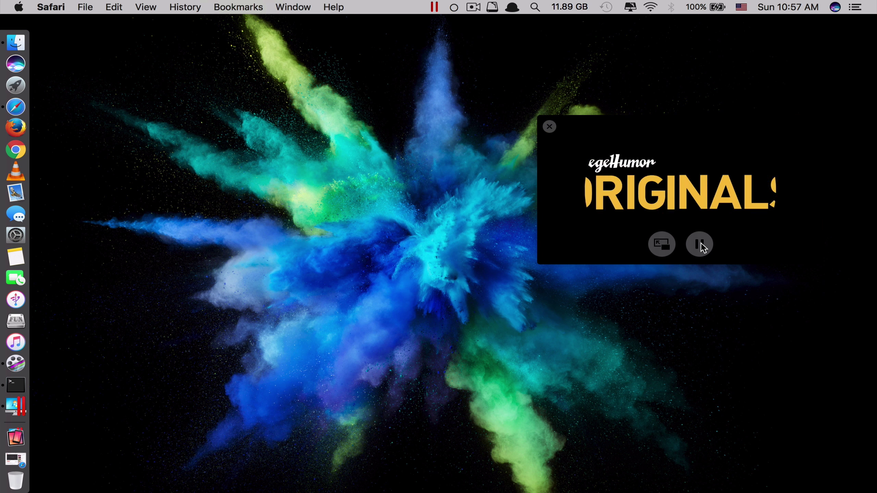
left_click_drag(700, 242, 746, 476)
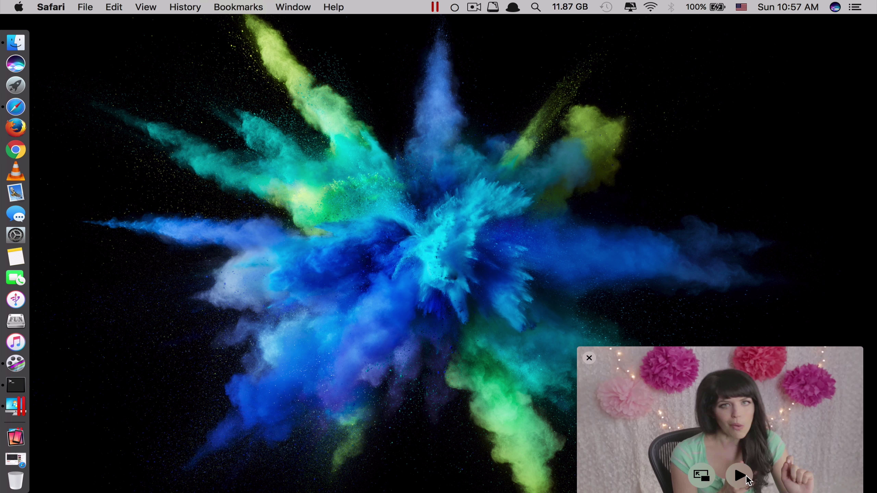